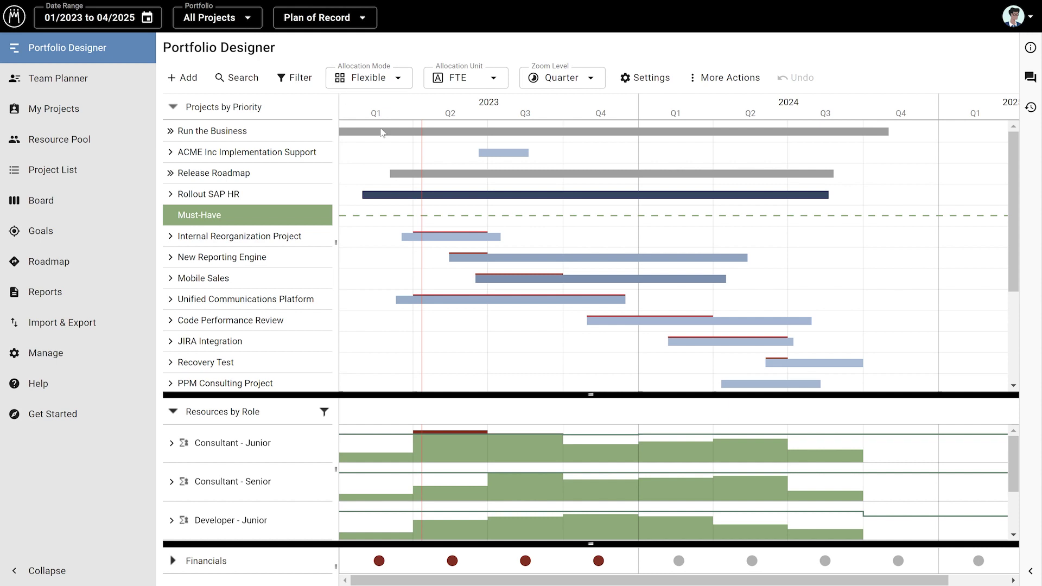
Shift the Internal Reorganization Project later to Q4 2023, then go to Import & Export.
left_click(530, 233)
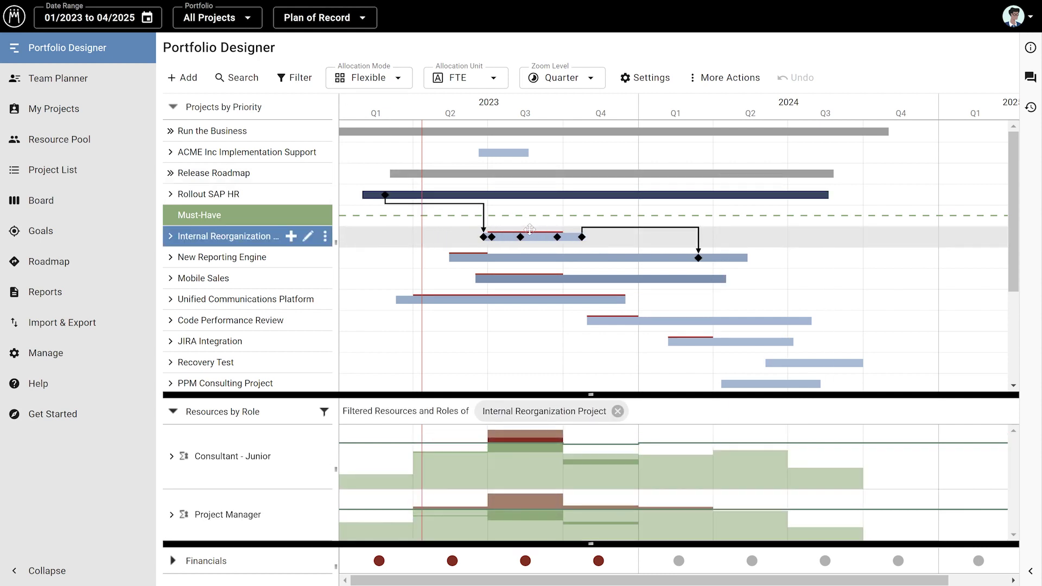
left_click_drag(531, 229, 608, 226)
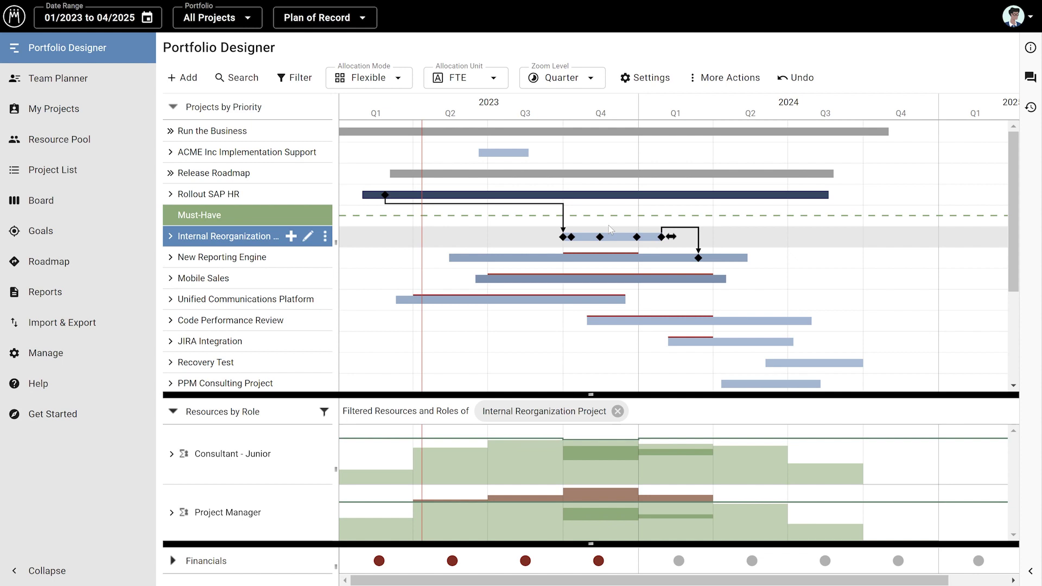
left_click(124, 324)
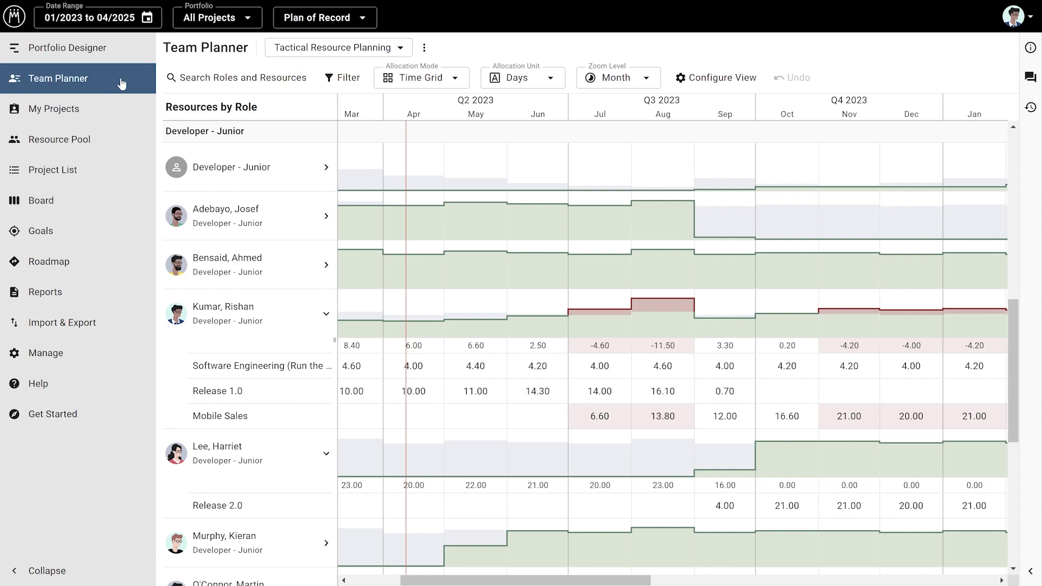
Expand the Developer - Junior rows and look at the Release 2.0 demand actions.
left_click(326, 167)
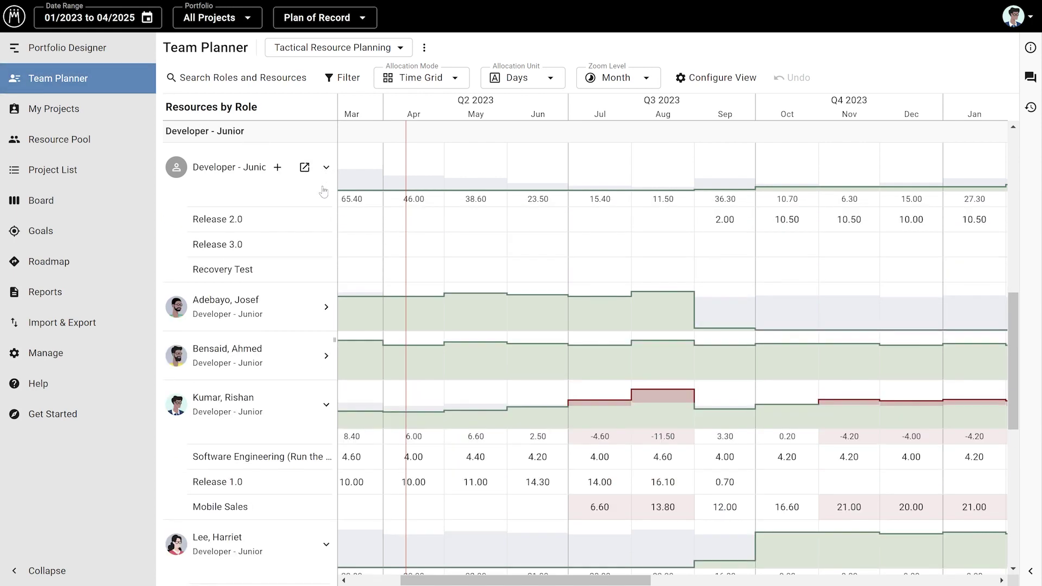
left_click(321, 219)
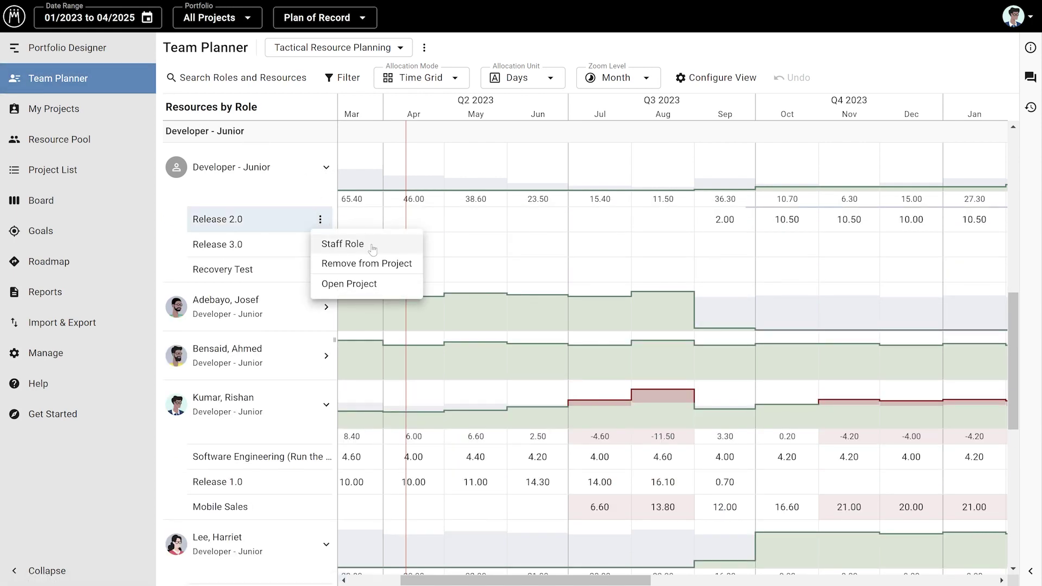
left_click(326, 168)
left_click(327, 169)
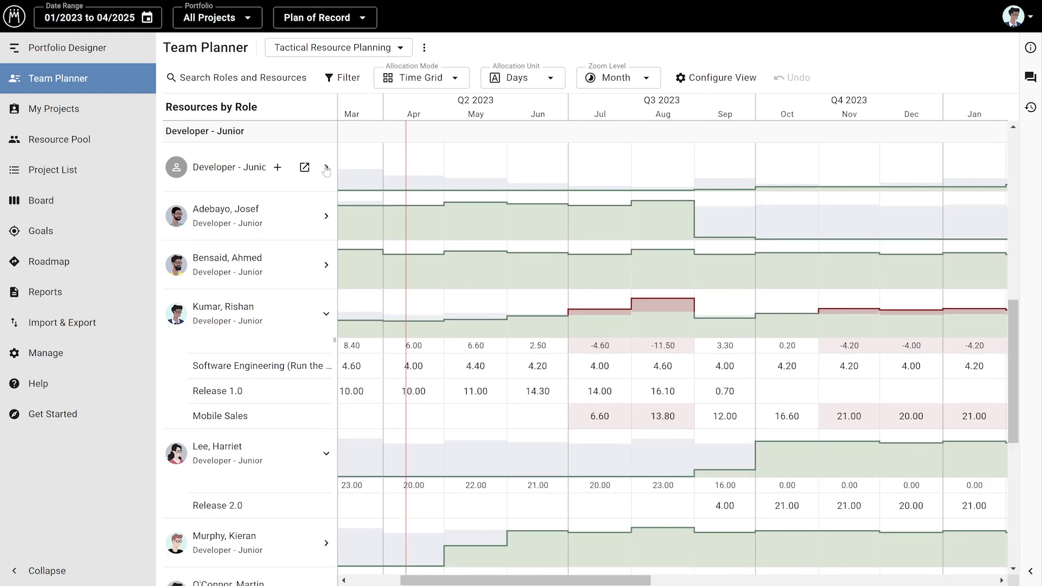
Replace the Release 1.0 resource with another junior developer found by name search.
left_click(320, 393)
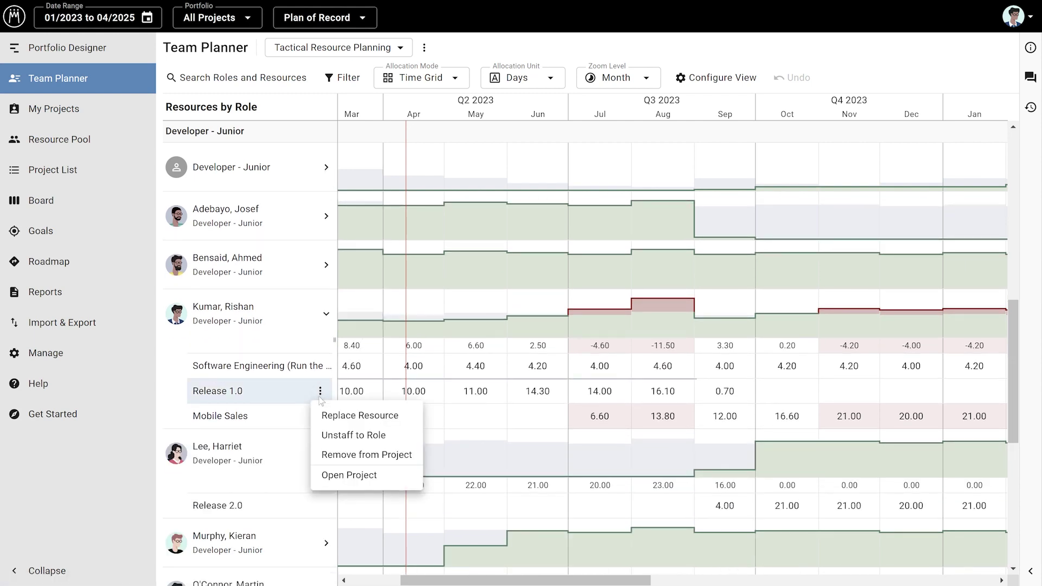
left_click(323, 416)
type("Lee")
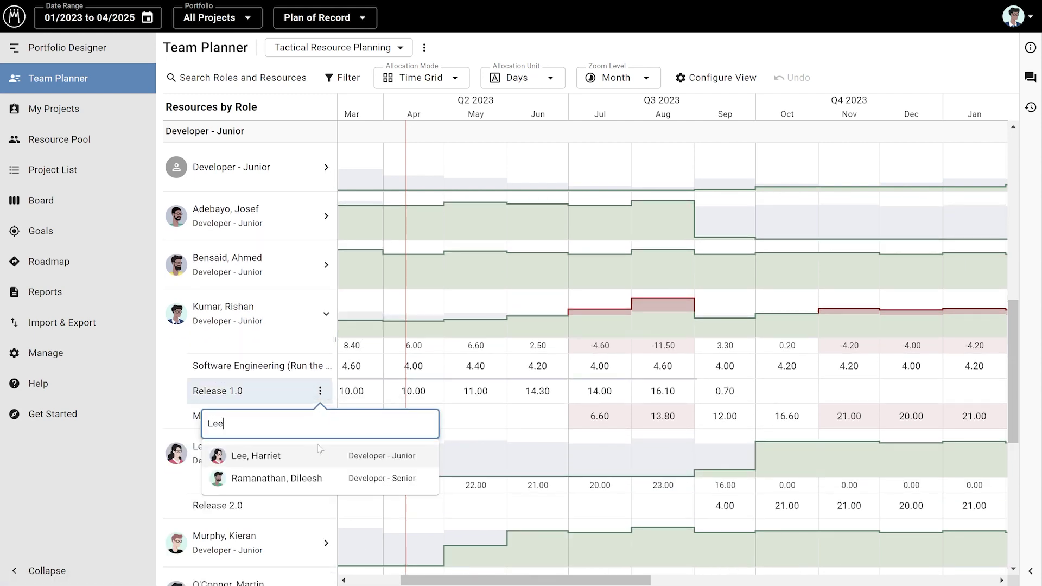
left_click(317, 461)
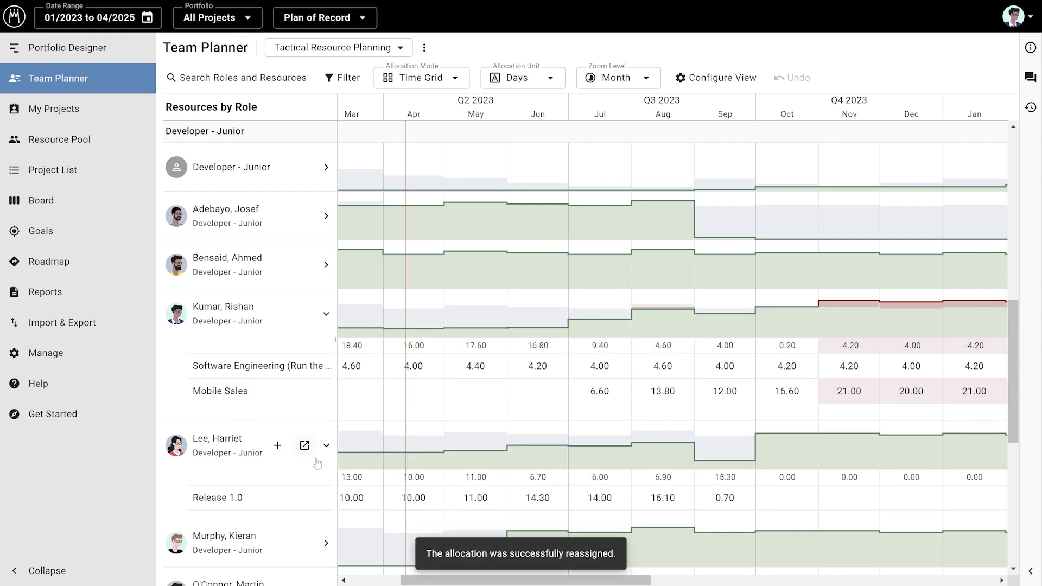
Copy Mobile Sales' July value 6.60 into November, replacing 21.00.
left_click(592, 387)
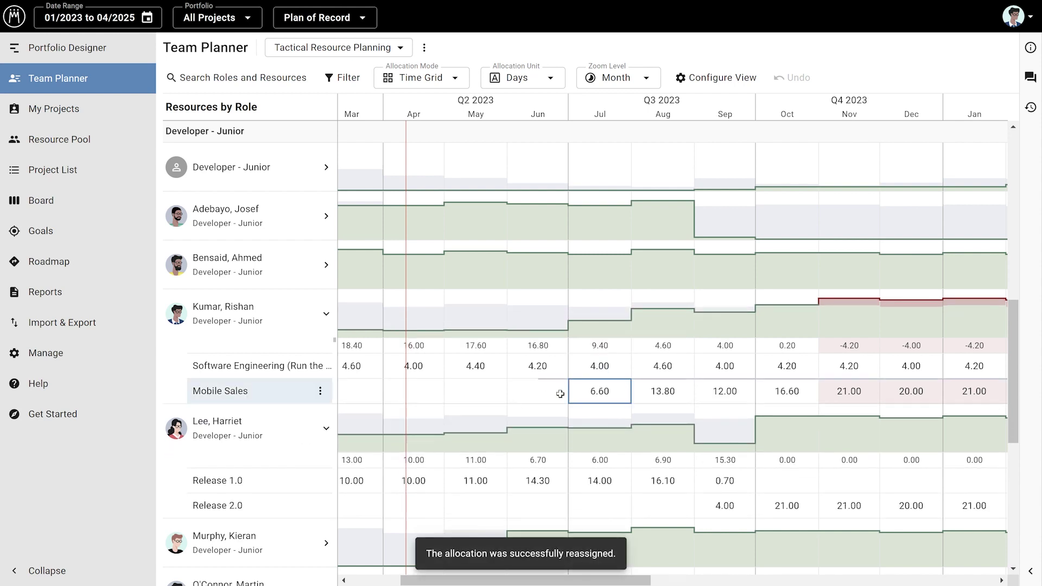
key("Right")
key("Right")
key("Right")
key("Right")
type("6.60")
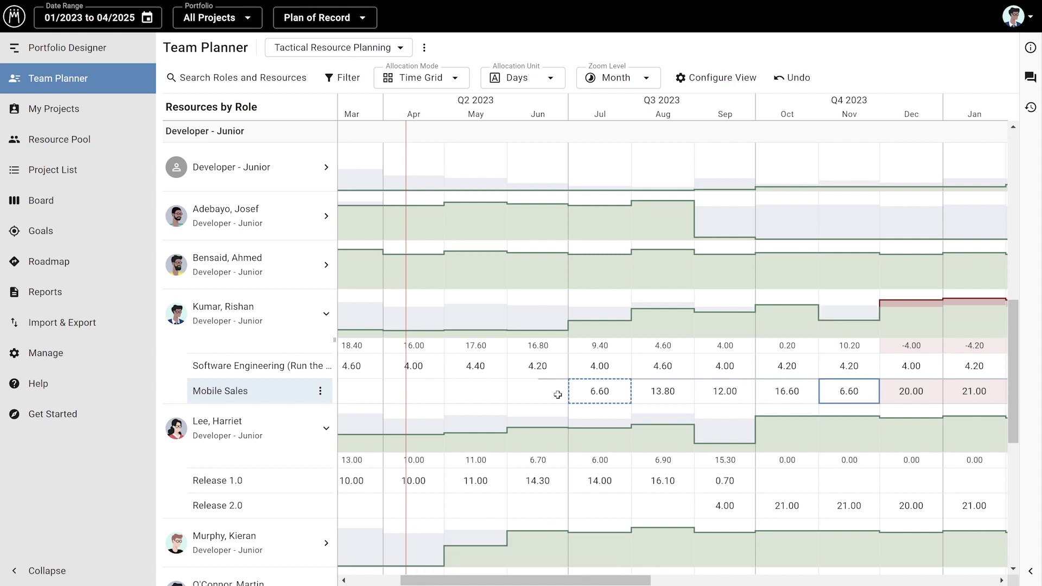
Add remaining capacity to September Release 1.0, raising it from 0.70 to 16.00.
left_click(734, 480)
left_click(726, 459)
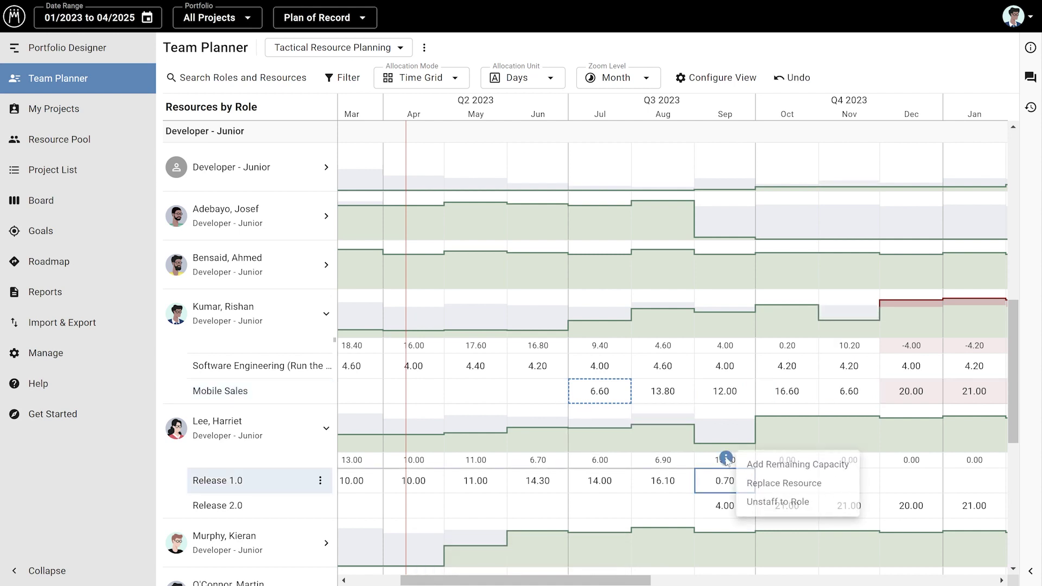
left_click(785, 465)
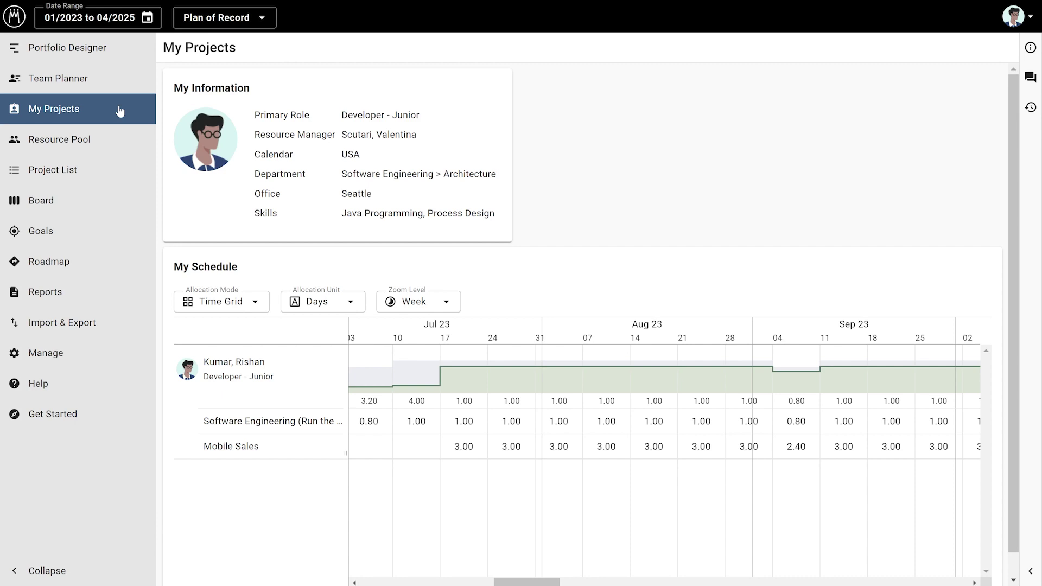
Return from My Projects to the Portfolio Designer.
left_click(123, 46)
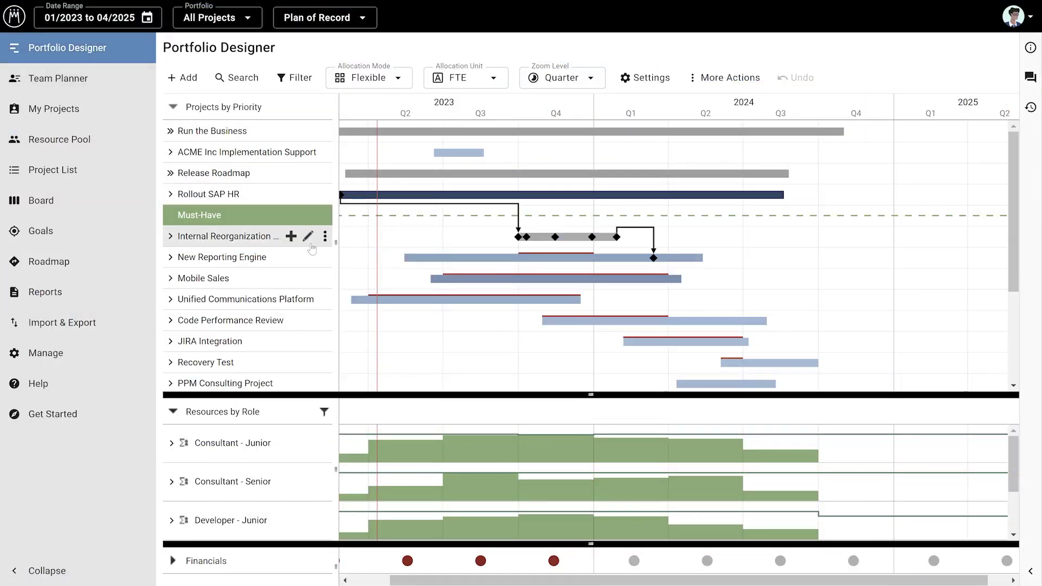
Set the Mobile Sales project's stage gate to Active.
left_click(310, 278)
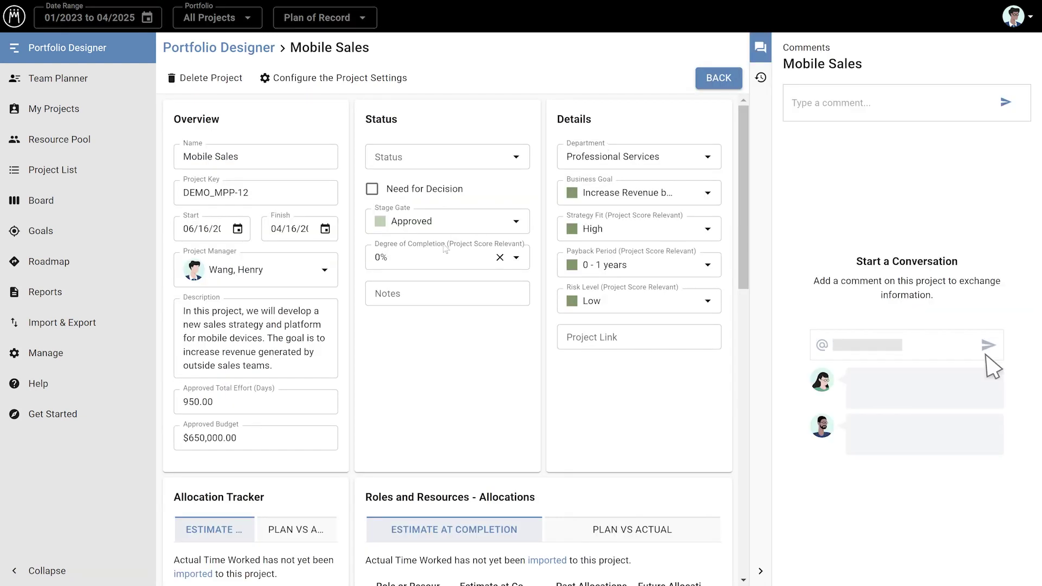
left_click(515, 221)
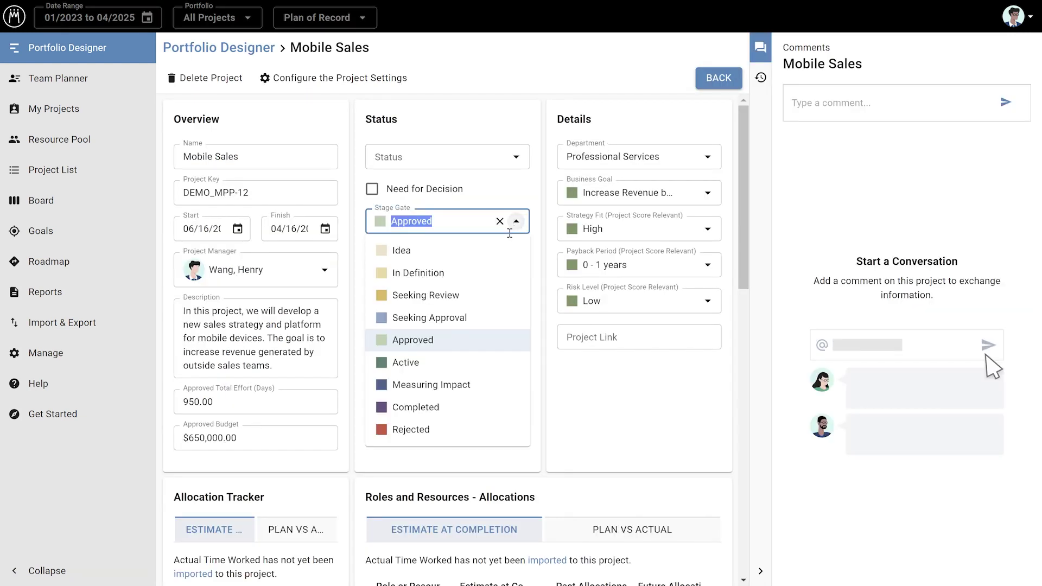
left_click(492, 361)
Post 'Kickoff meeting will take place next week' mentioning the project manager, then open Capacity Utilization by Project.
left_click(795, 105)
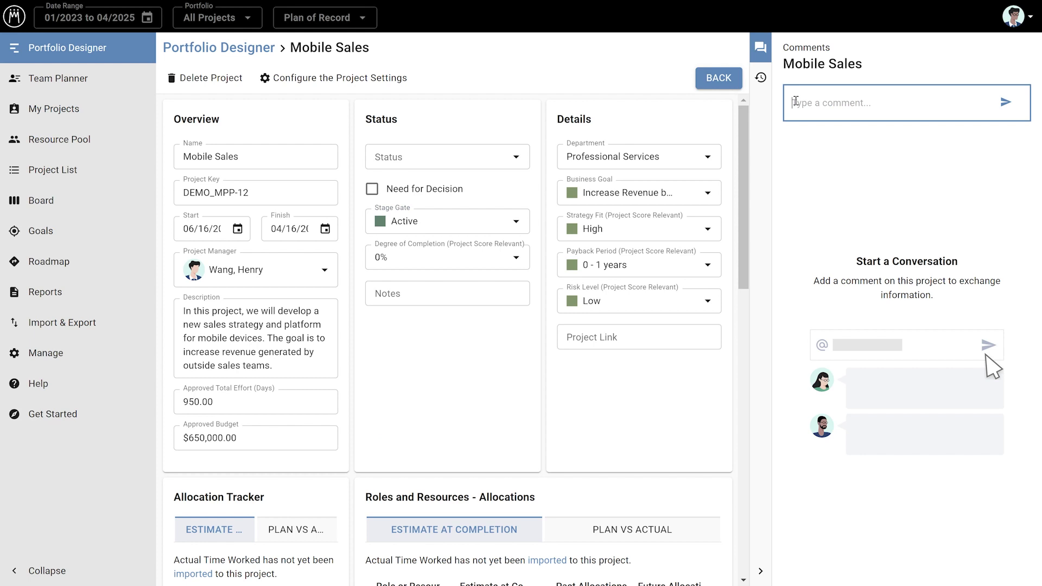
type("@wang")
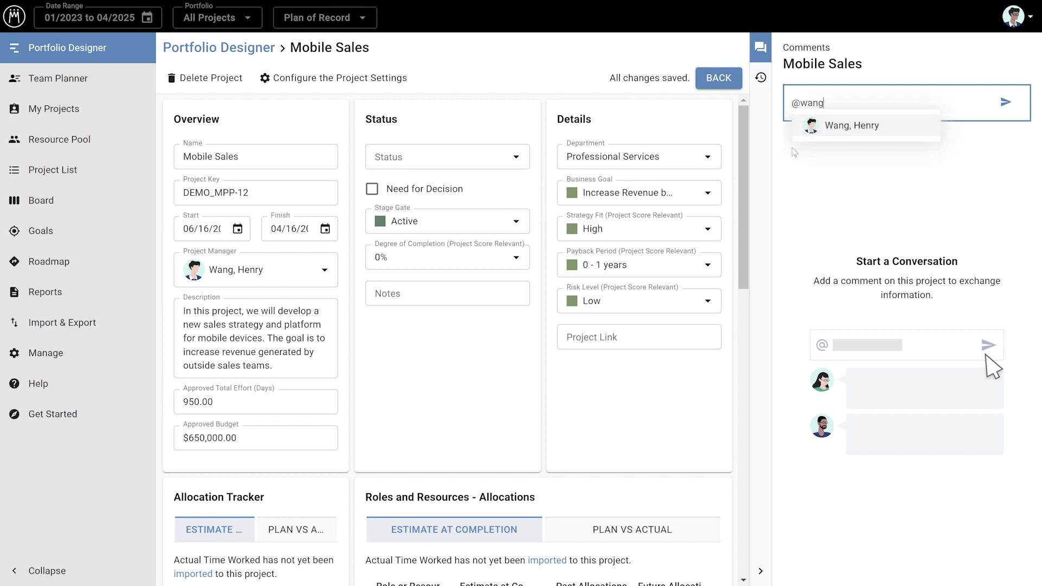
key("Return")
type("Kickoff meeting will t")
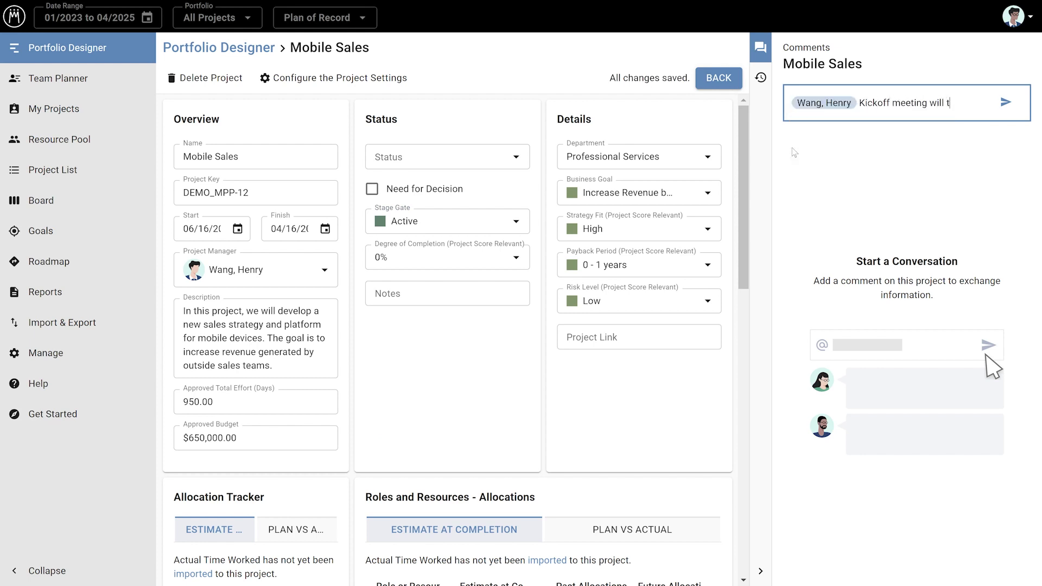
type("ake place next week, appointment is set.")
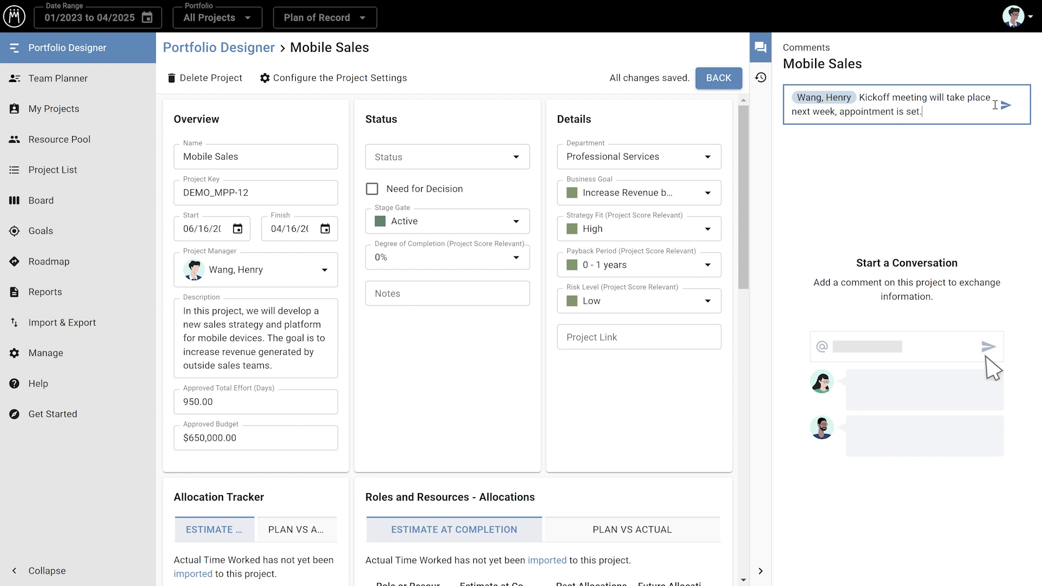
left_click(1006, 105)
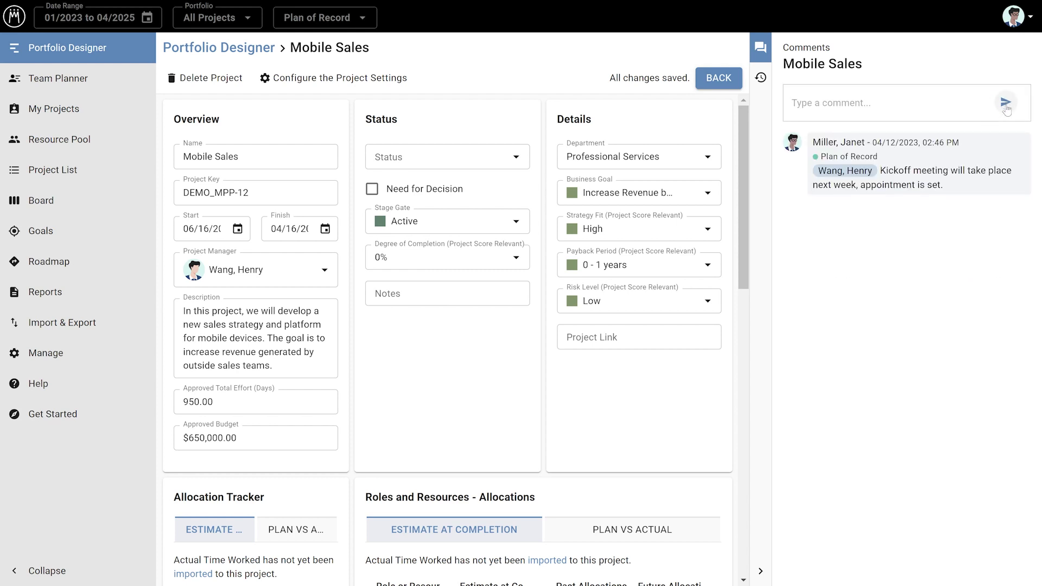
left_click(118, 296)
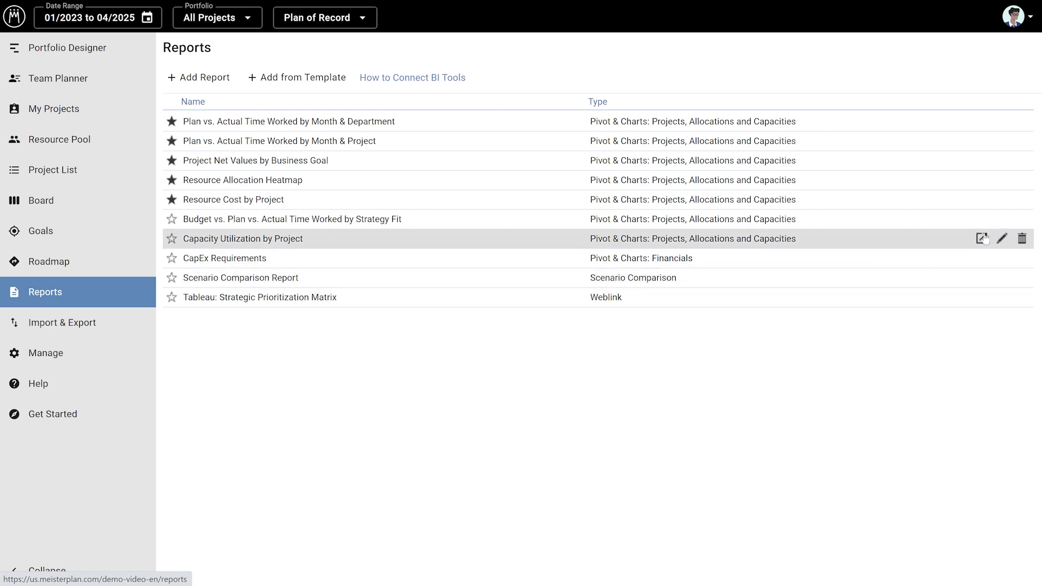
left_click(982, 239)
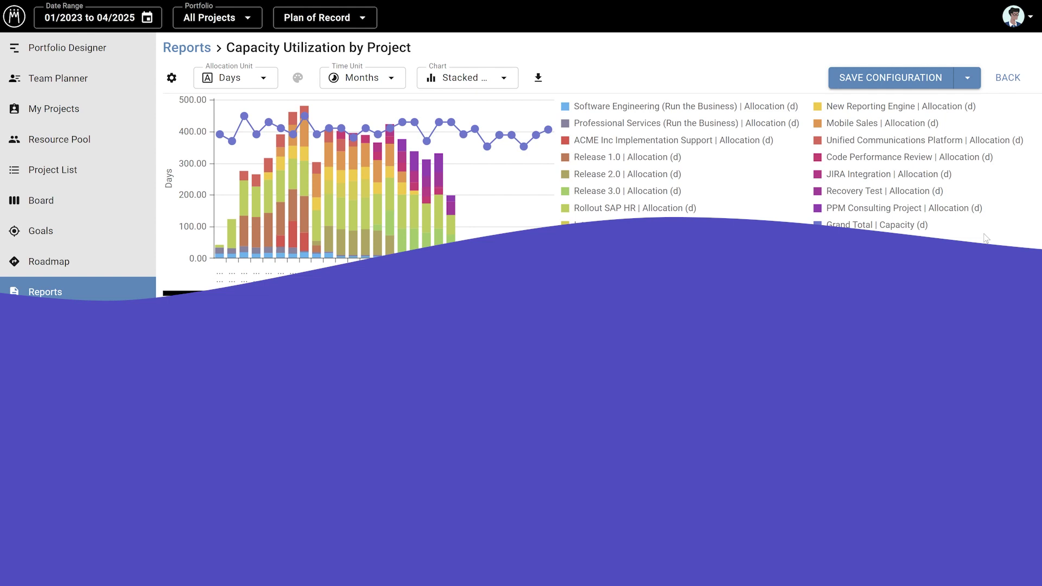
Show the Department Roadmap with Professional Services and Software Engineering expanded.
left_click(103, 264)
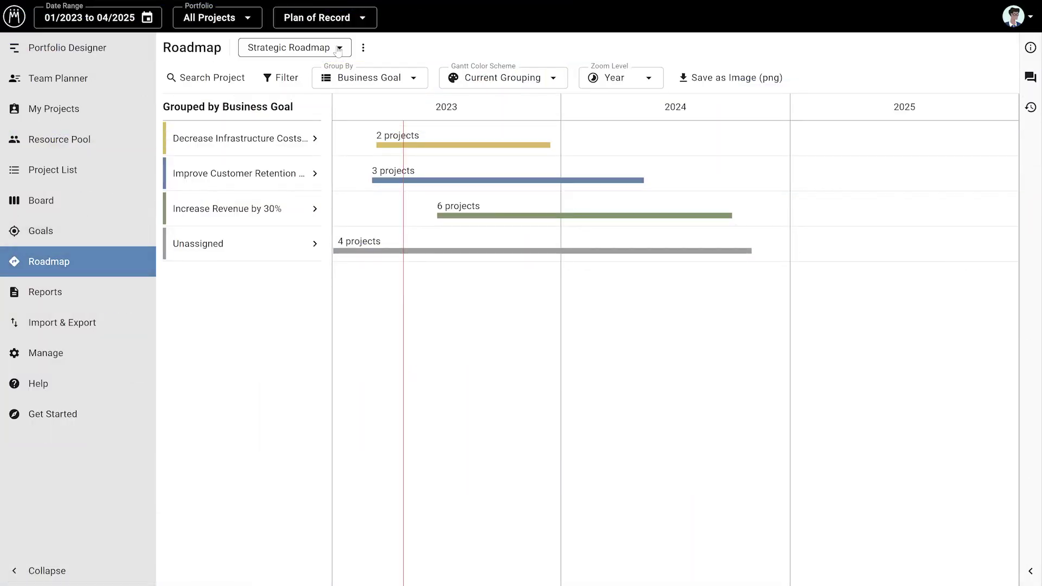
left_click(323, 52)
left_click(334, 76)
left_click(334, 76)
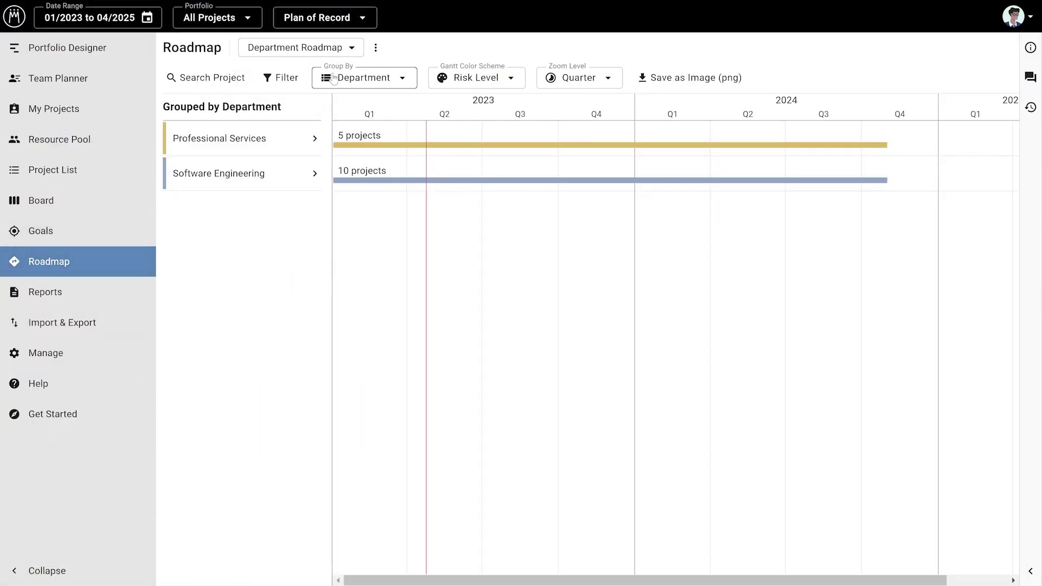
left_click(315, 144)
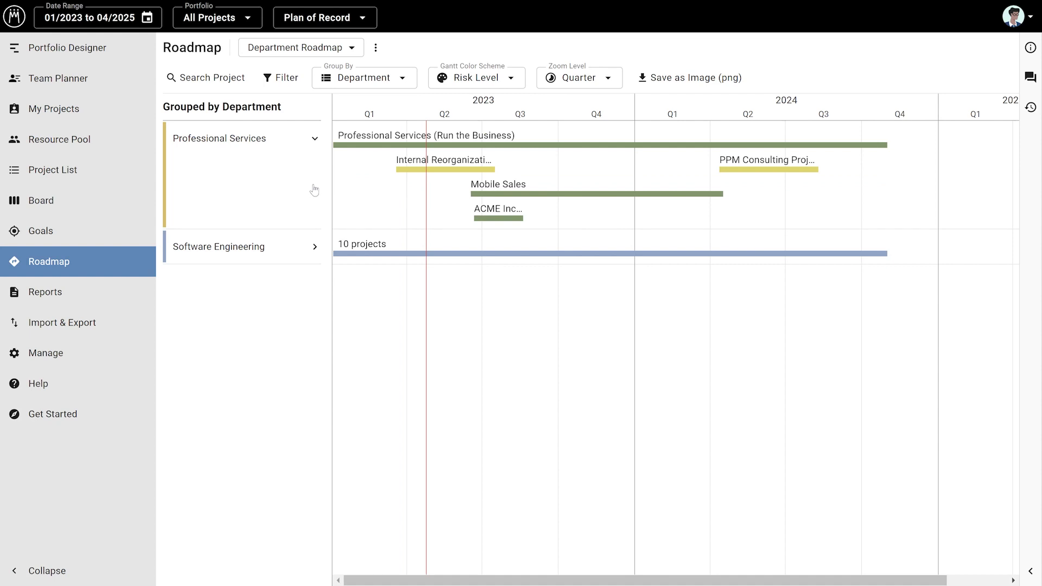
left_click(315, 245)
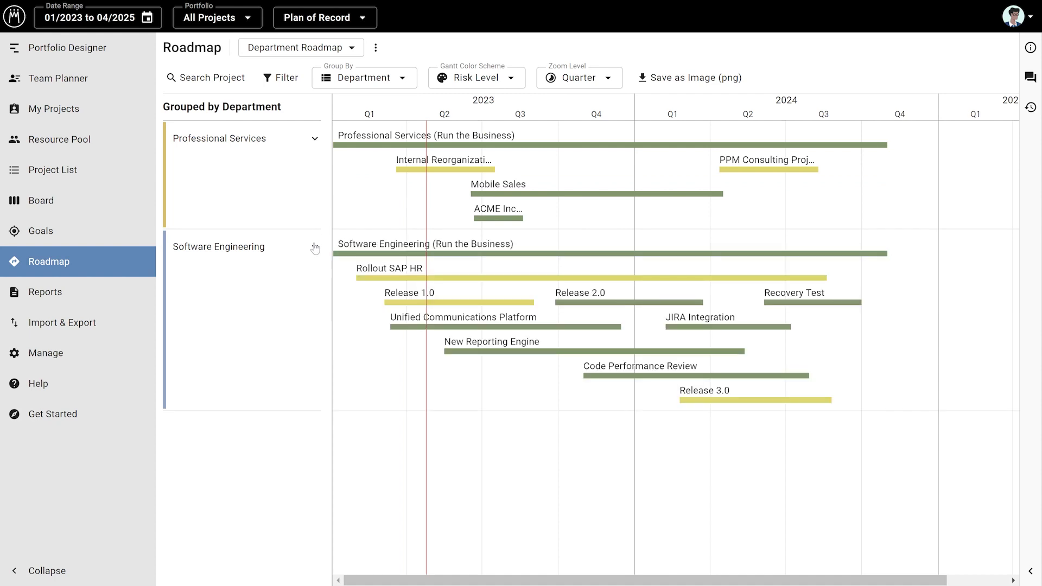